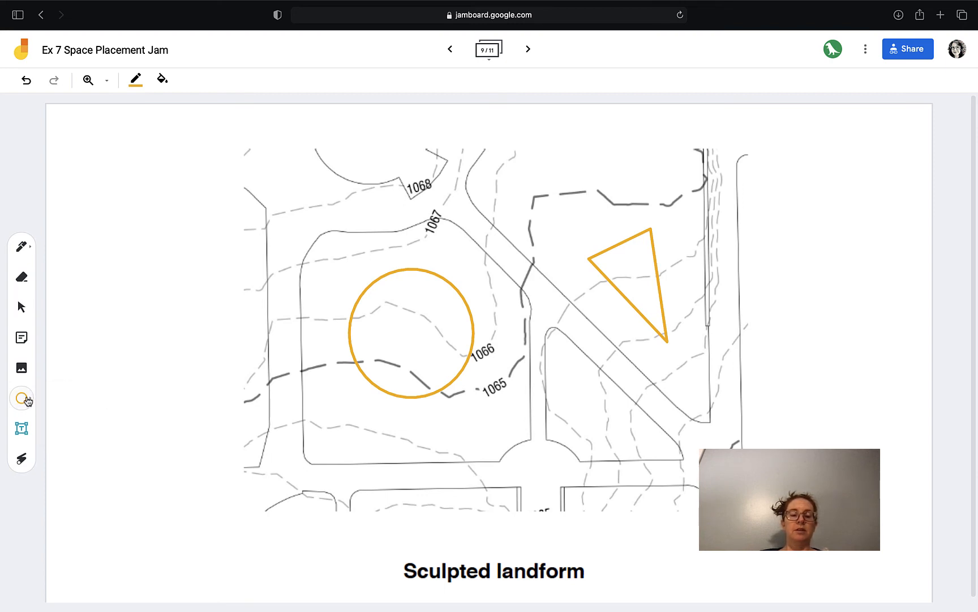
- Draw a small circle on the 1066 contour inside the large orange circle and colour its outline blue
{"action": "left_click", "coordinate": [26, 400]}
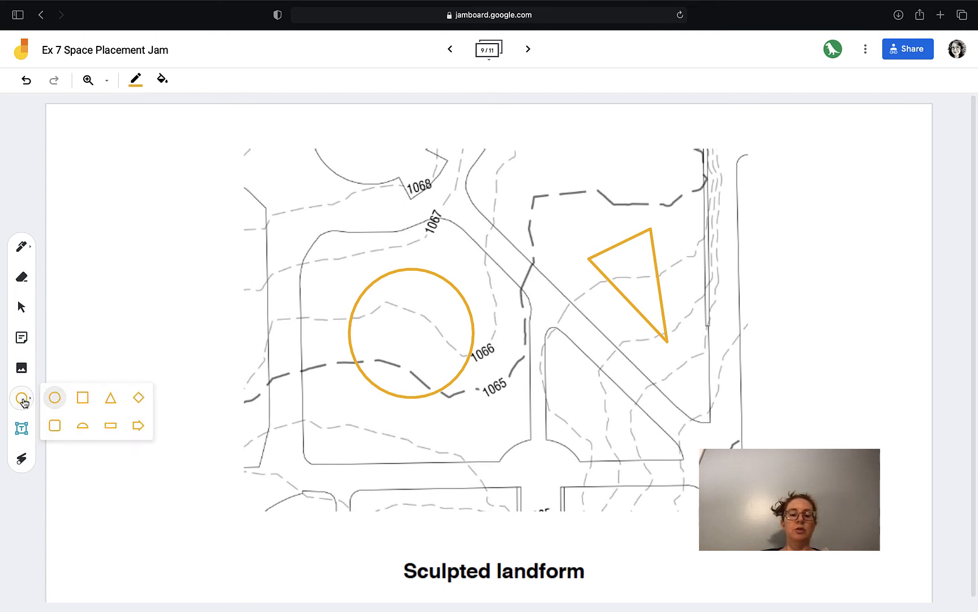
{"action": "left_click", "coordinate": [26, 402]}
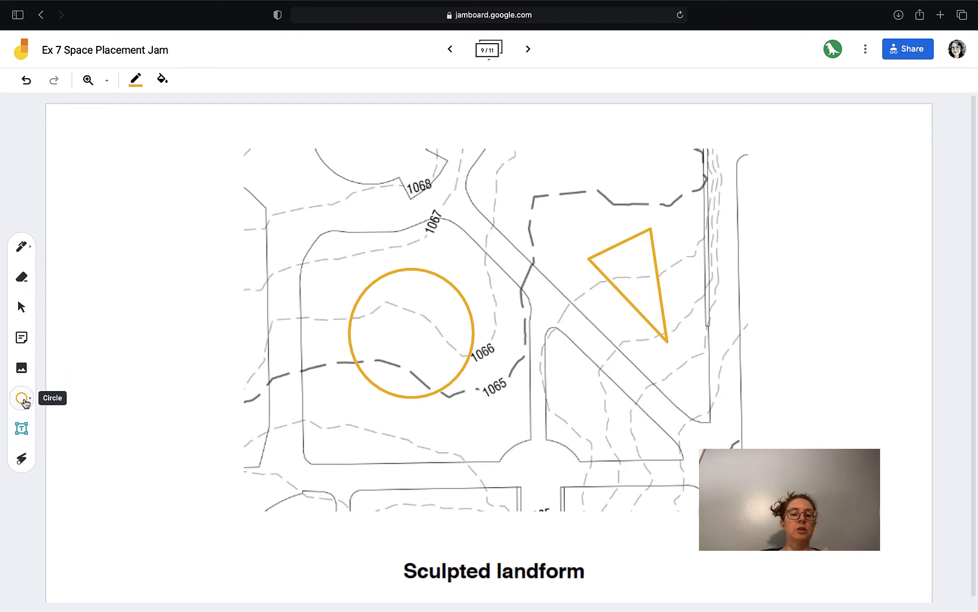
{"action": "left_click", "coordinate": [17, 398]}
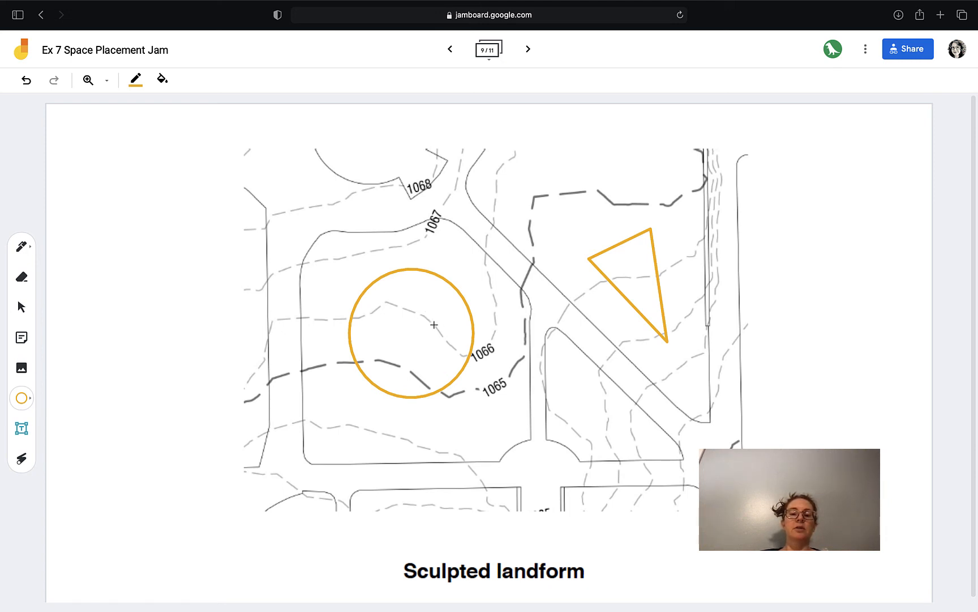
{"action": "left_click_drag", "start_coordinate": [432, 322], "coordinate": [412, 304]}
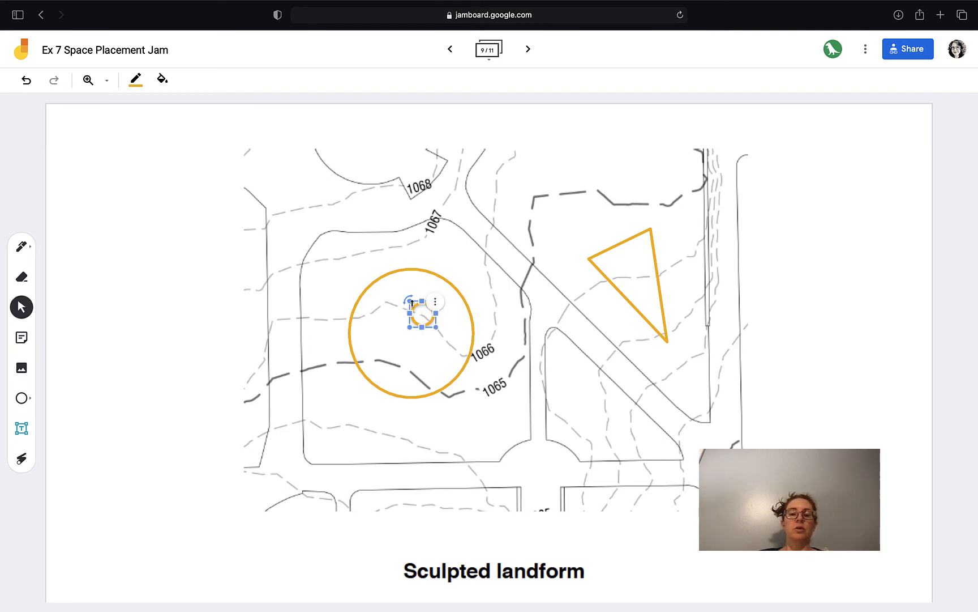
{"action": "left_click", "coordinate": [135, 82]}
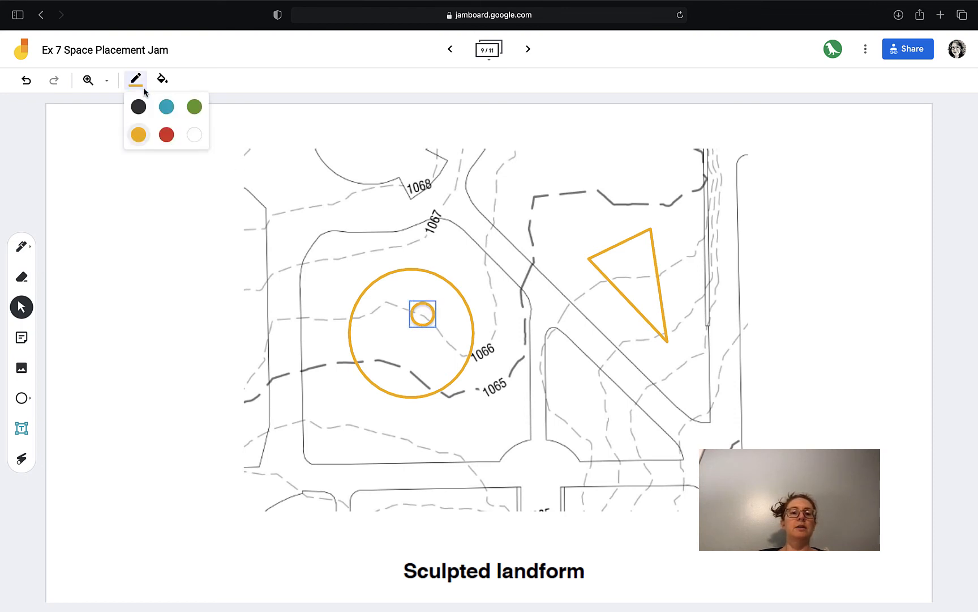
{"action": "left_click", "coordinate": [166, 107]}
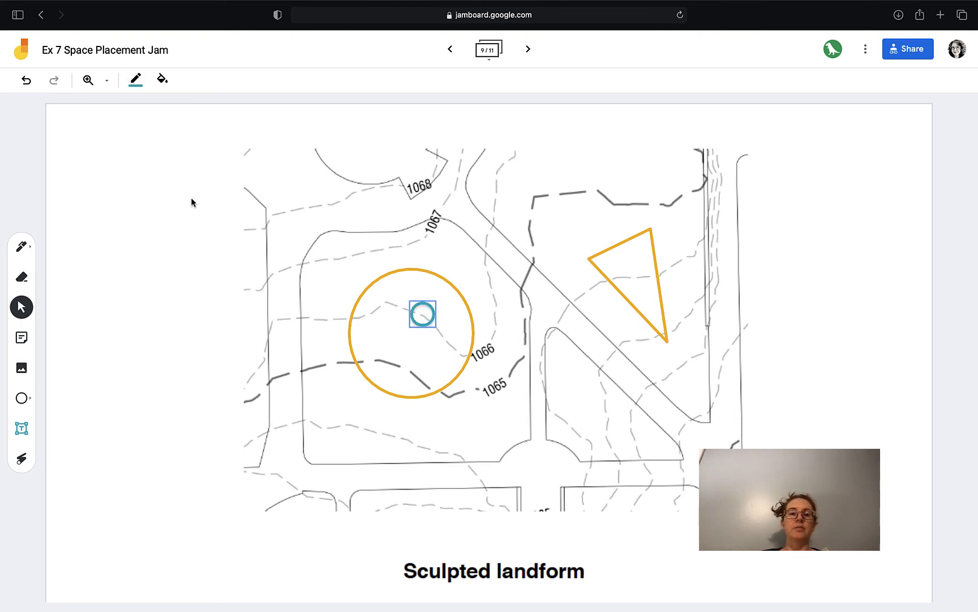
{"action": "left_click", "coordinate": [223, 334]}
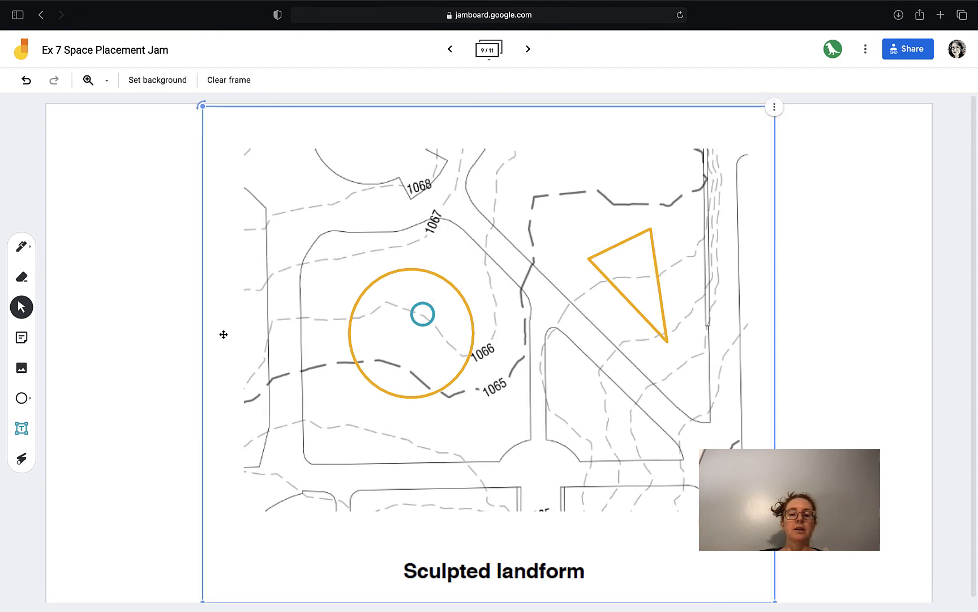
{"action": "left_click", "coordinate": [169, 312]}
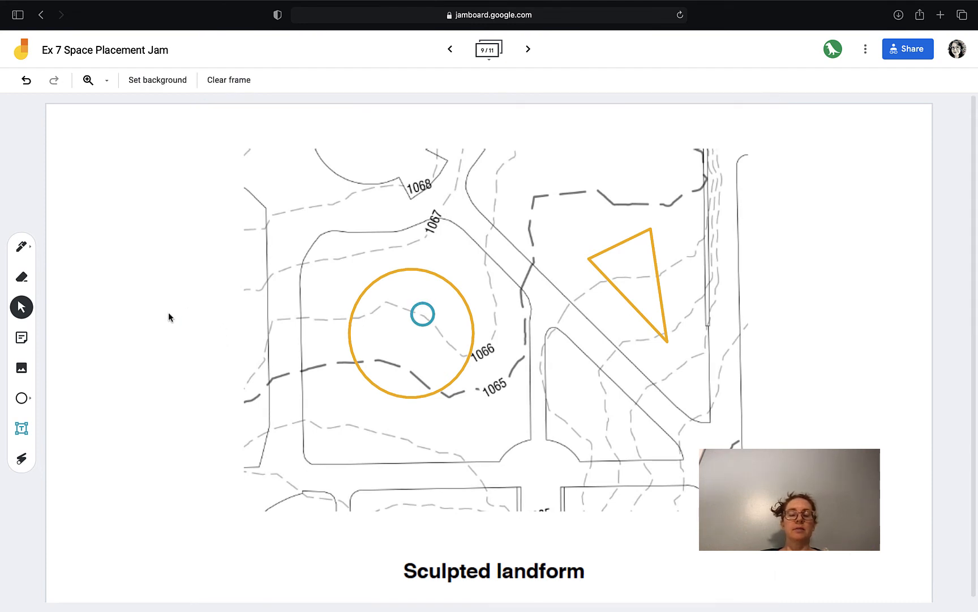
- Draw a second blue circle, about twice the diameter, around the small blue circle
{"action": "left_click", "coordinate": [26, 399]}
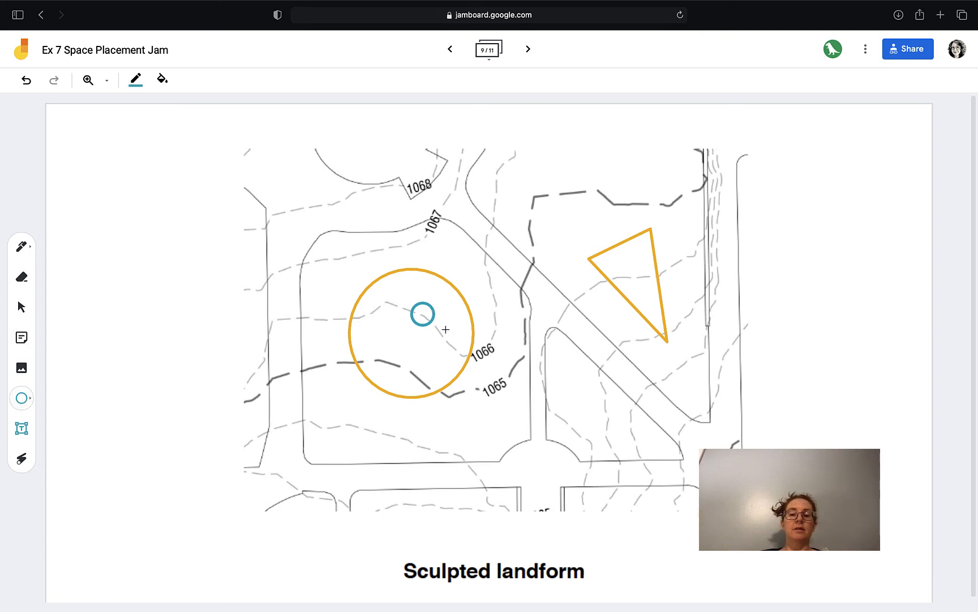
{"action": "left_click_drag", "start_coordinate": [446, 330], "coordinate": [422, 299]}
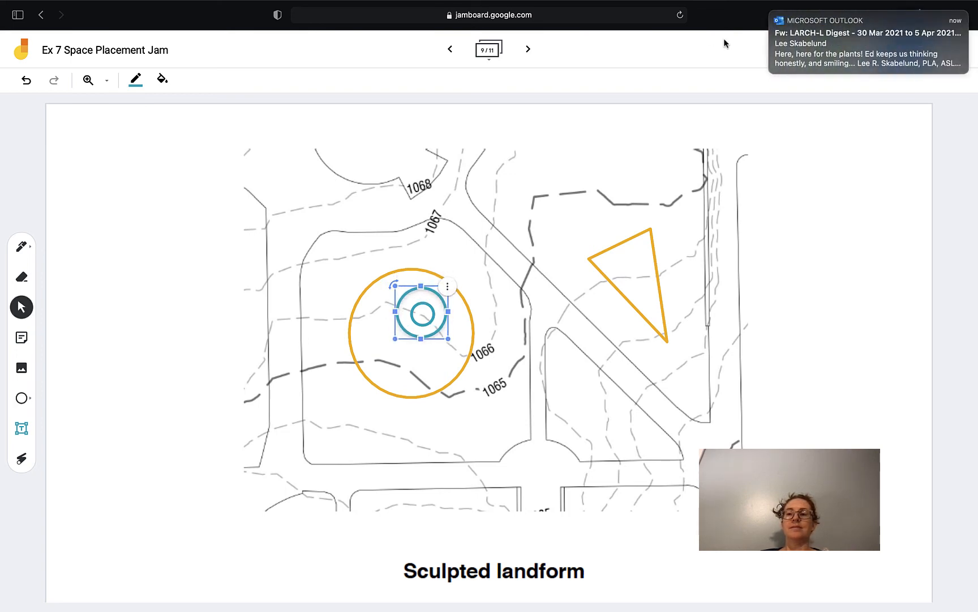
{"action": "left_click", "coordinate": [771, 13]}
{"action": "left_click", "coordinate": [423, 311]}
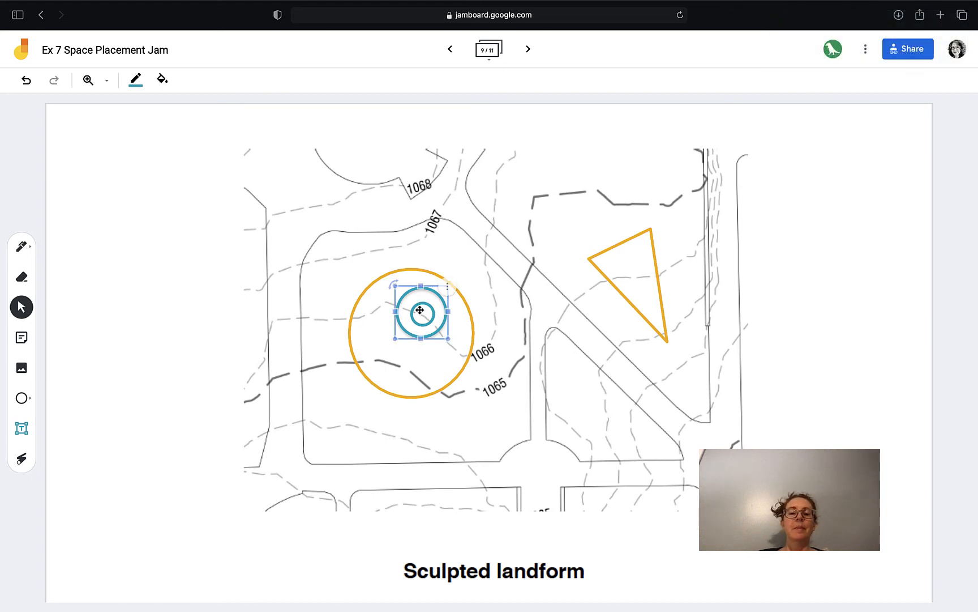
{"action": "left_click", "coordinate": [421, 357]}
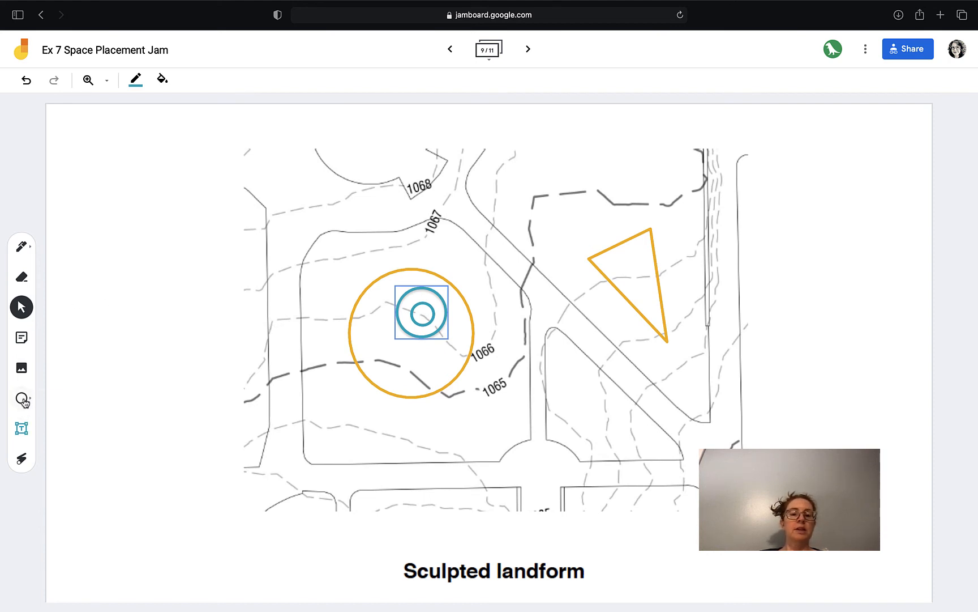
- Draw a third circle, slightly smaller than the orange one, around both blue circles and colour its outline blue
{"action": "left_click", "coordinate": [460, 359]}
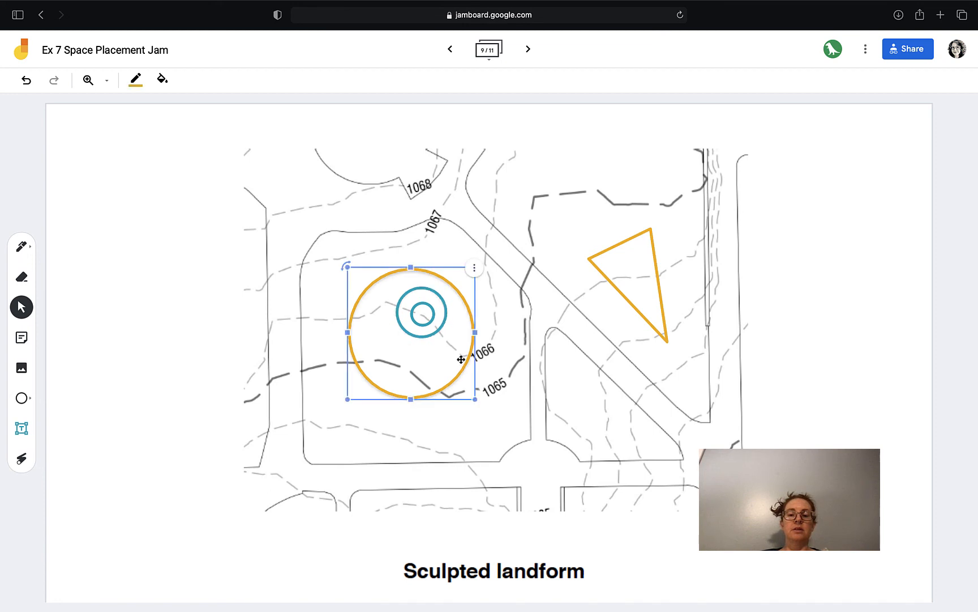
{"action": "left_click", "coordinate": [21, 397]}
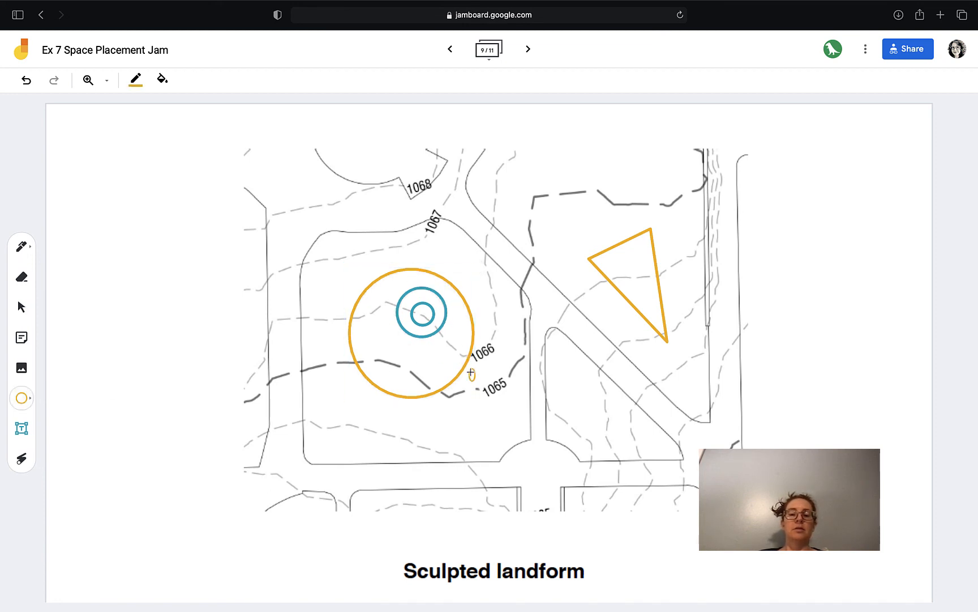
{"action": "left_click_drag", "start_coordinate": [473, 380], "coordinate": [367, 273]}
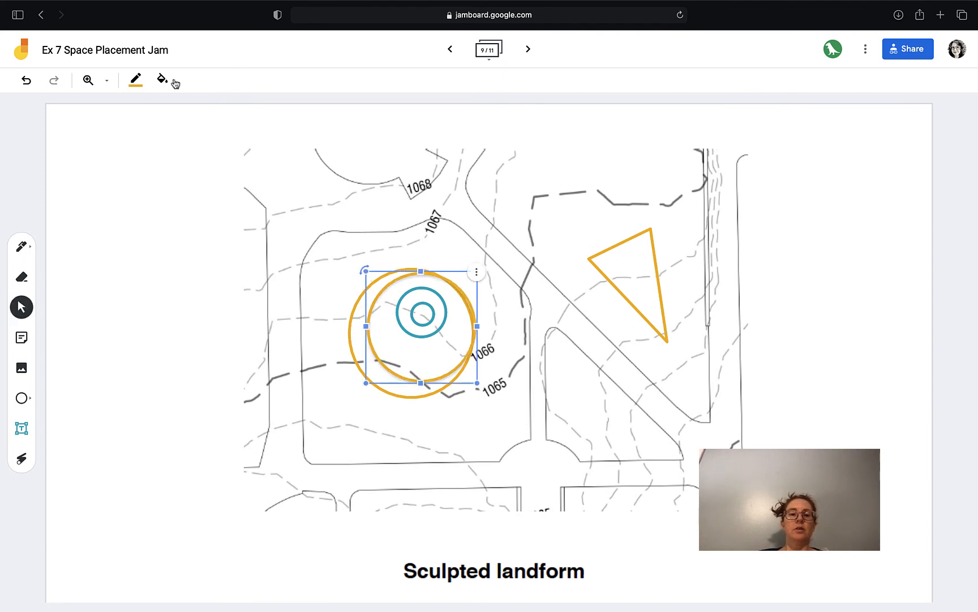
{"action": "left_click", "coordinate": [136, 79]}
{"action": "left_click", "coordinate": [166, 102]}
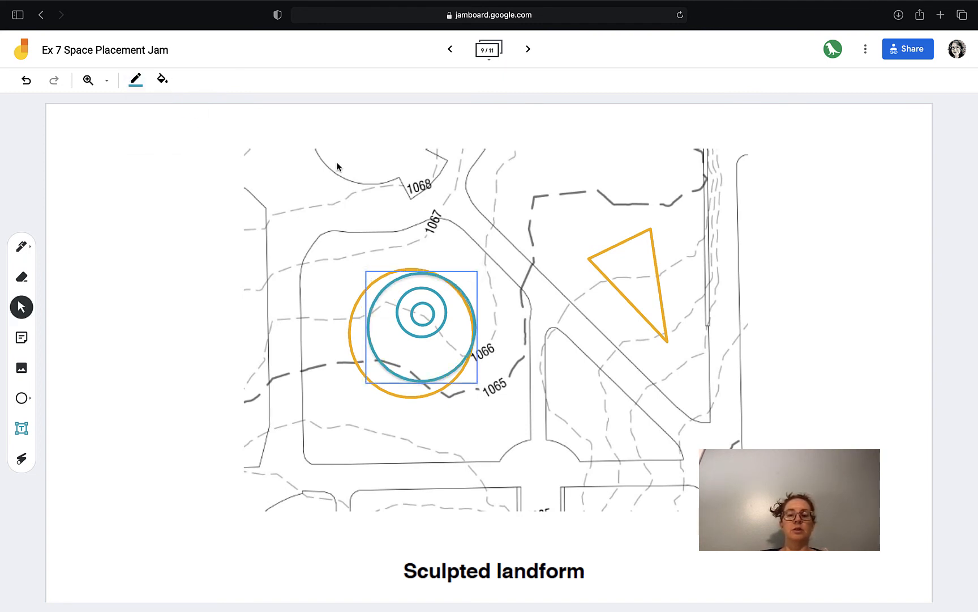
- Move the largest blue circle so that it sits fully inside the orange circle
{"action": "left_click", "coordinate": [429, 276]}
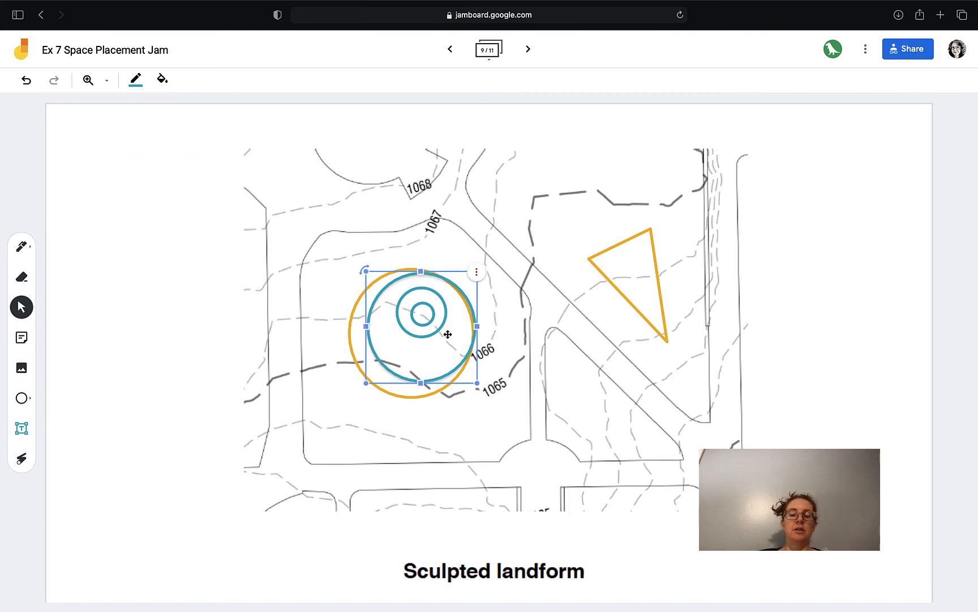
{"action": "left_click_drag", "start_coordinate": [447, 334], "coordinate": [441, 337]}
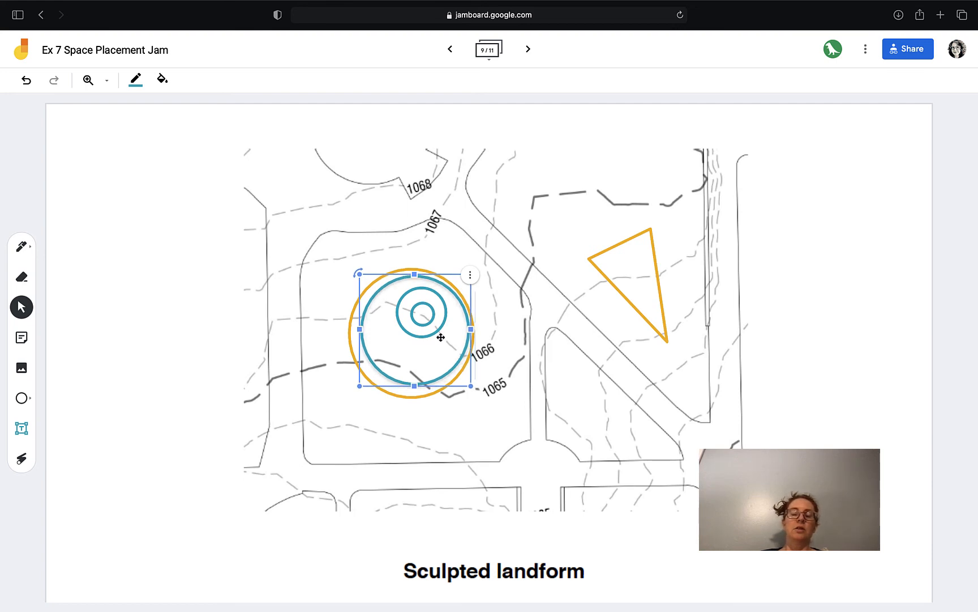
{"action": "left_click", "coordinate": [175, 321]}
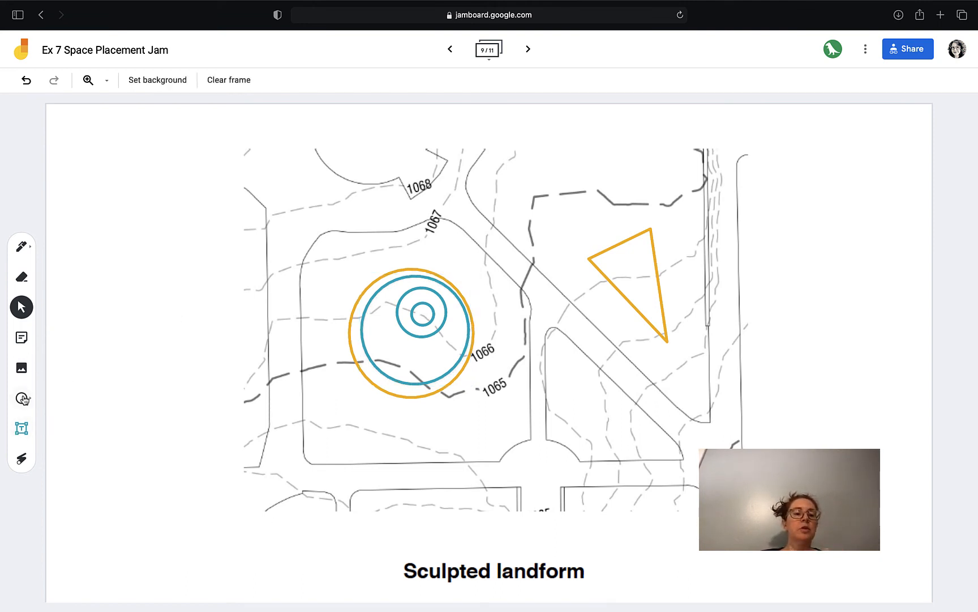
- Draw three black pen leader lines from the blue circles out past the plan's left edge
{"action": "left_click", "coordinate": [24, 399]}
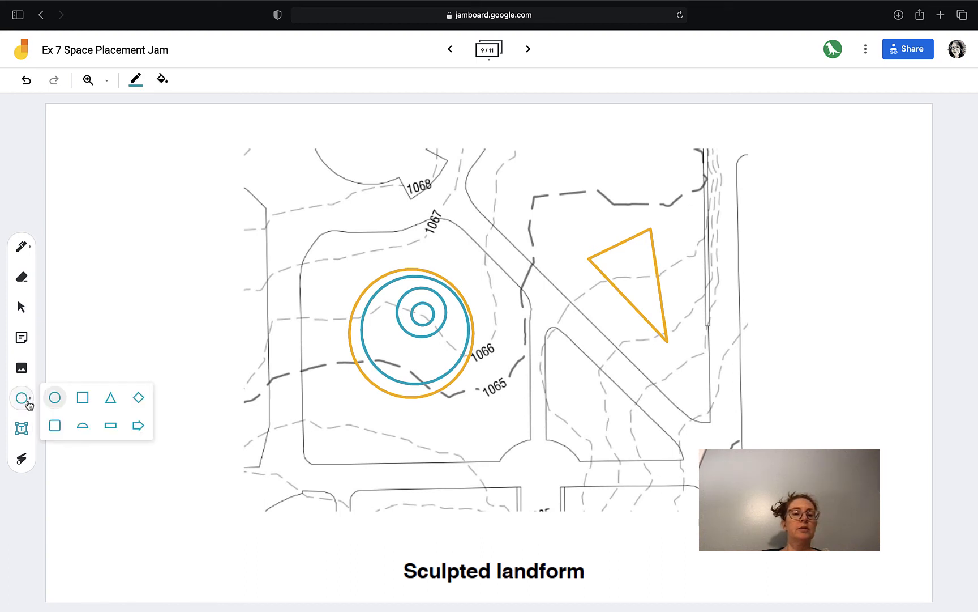
{"action": "left_click", "coordinate": [21, 248]}
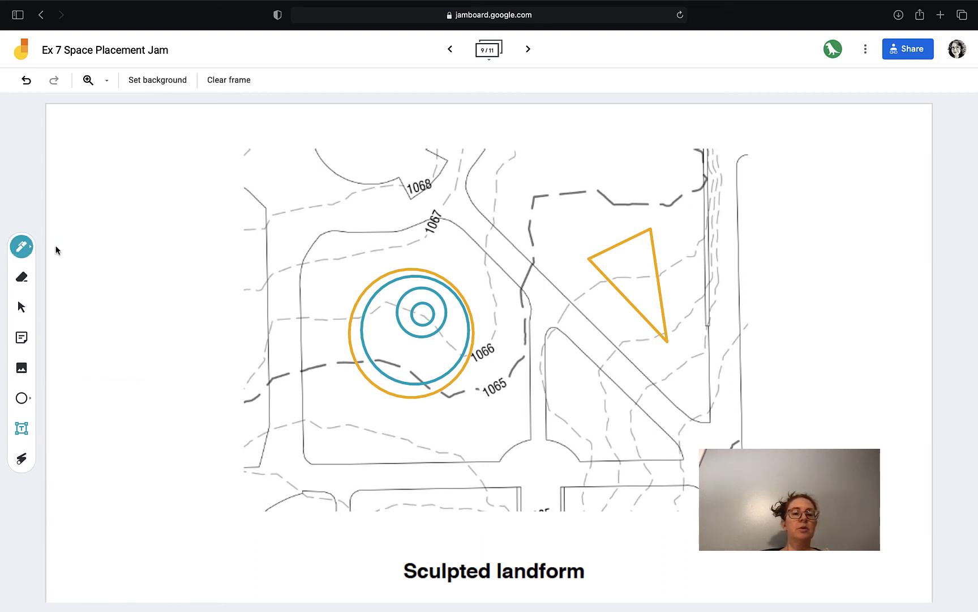
{"action": "left_click", "coordinate": [23, 250]}
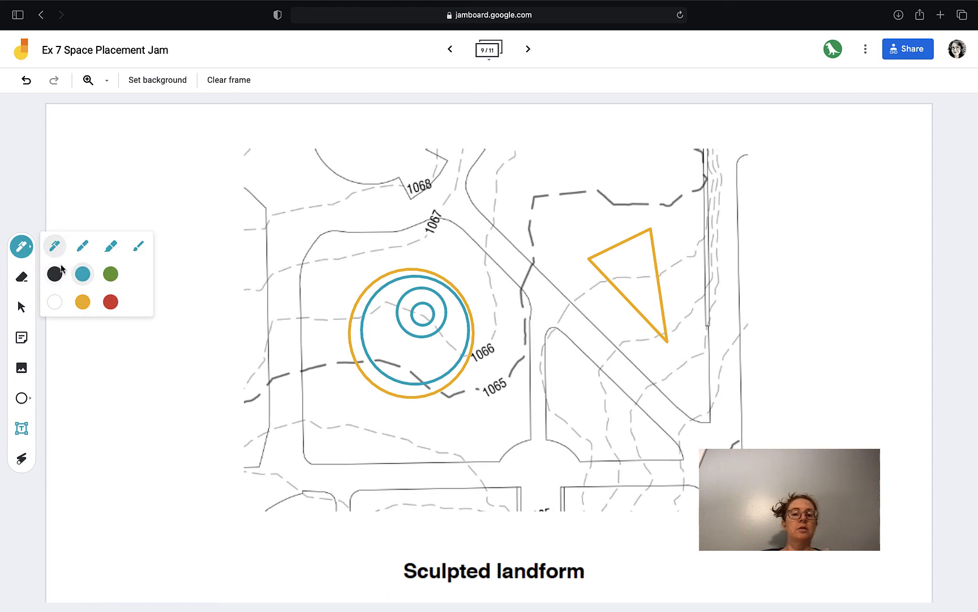
{"action": "left_click", "coordinate": [55, 273]}
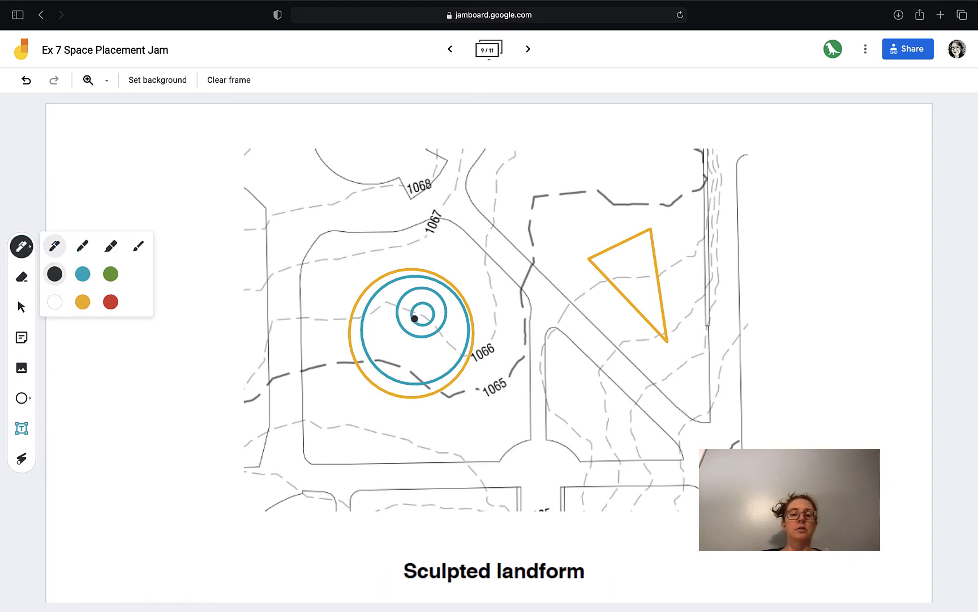
{"action": "left_click_drag", "start_coordinate": [416, 318], "coordinate": [194, 298]}
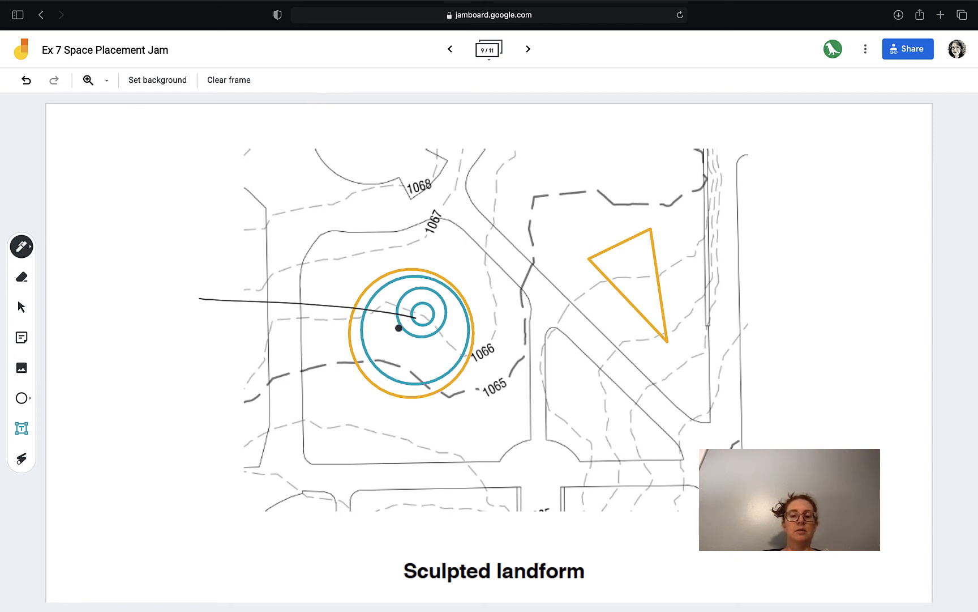
{"action": "left_click_drag", "start_coordinate": [402, 329], "coordinate": [206, 316]}
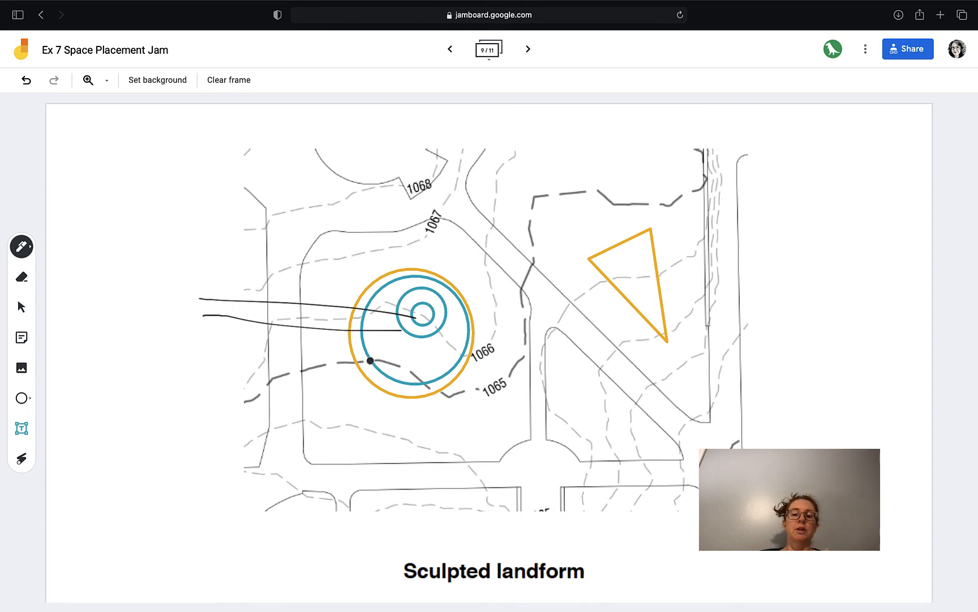
{"action": "left_click_drag", "start_coordinate": [362, 360], "coordinate": [202, 347]}
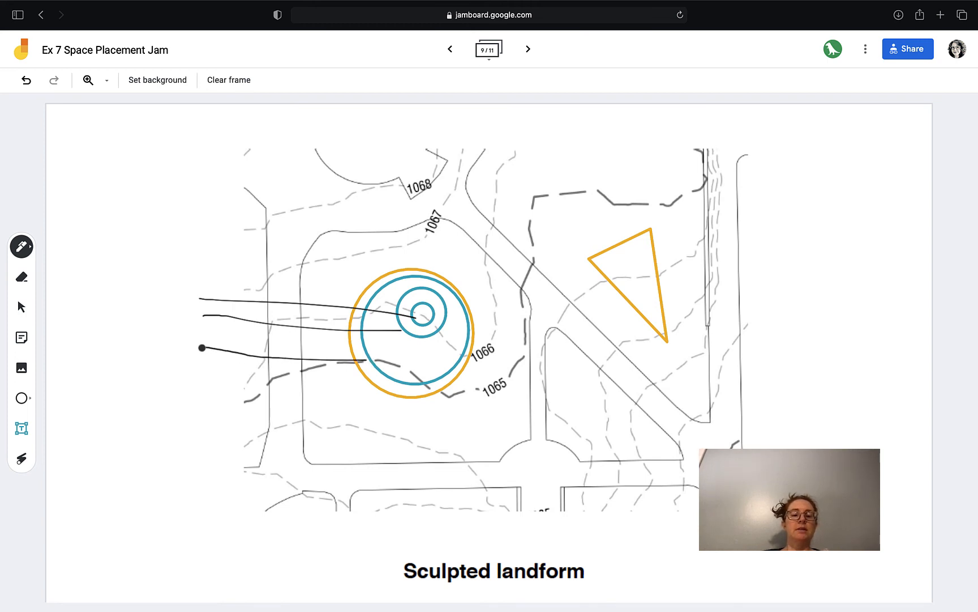
- Add the text label 1069, shrink it and place it at the end of the uppermost leader line
{"action": "left_click", "coordinate": [12, 427]}
{"action": "left_click", "coordinate": [124, 302]}
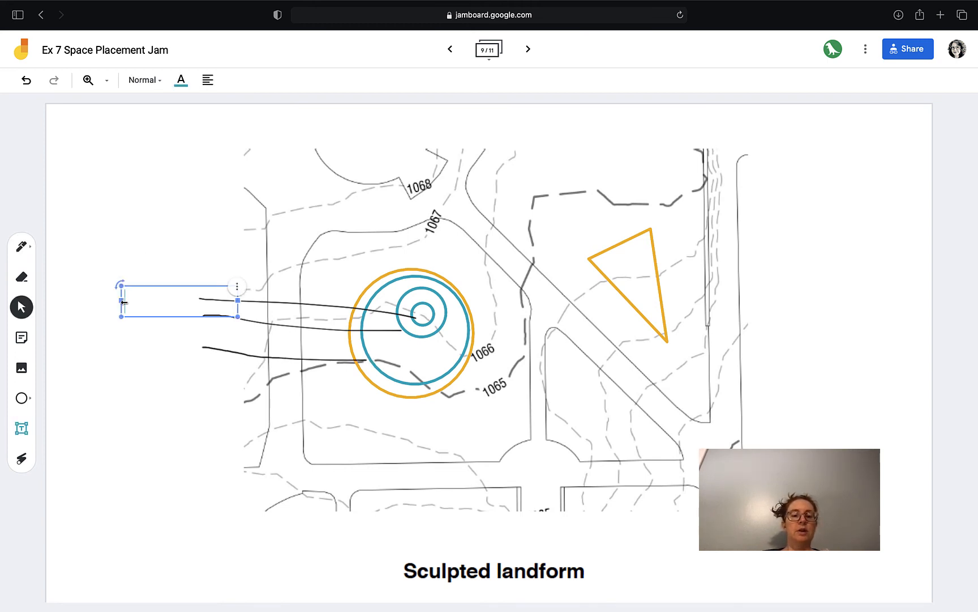
{"action": "type", "text": "1069"}
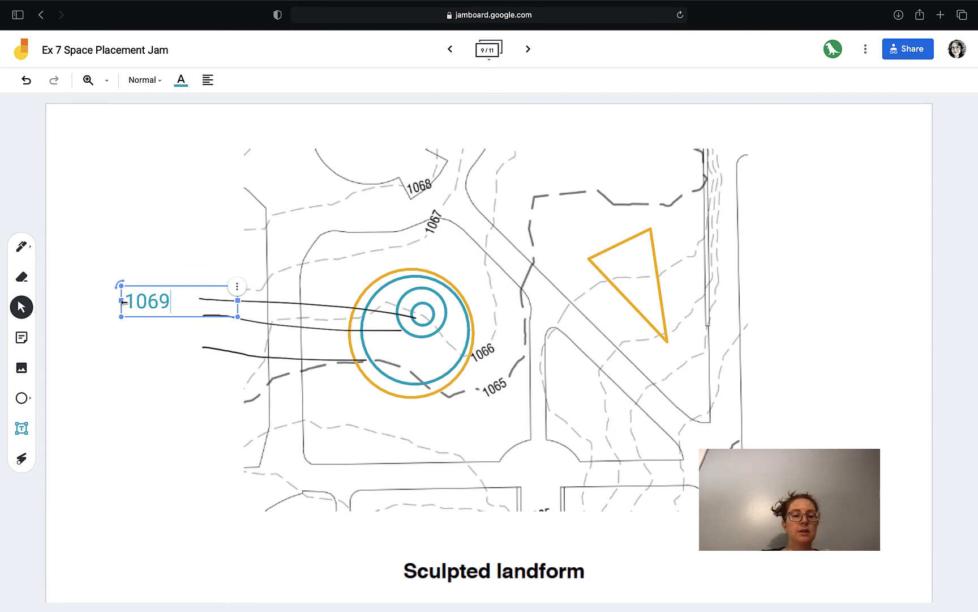
{"action": "left_click_drag", "start_coordinate": [238, 316], "coordinate": [189, 302]}
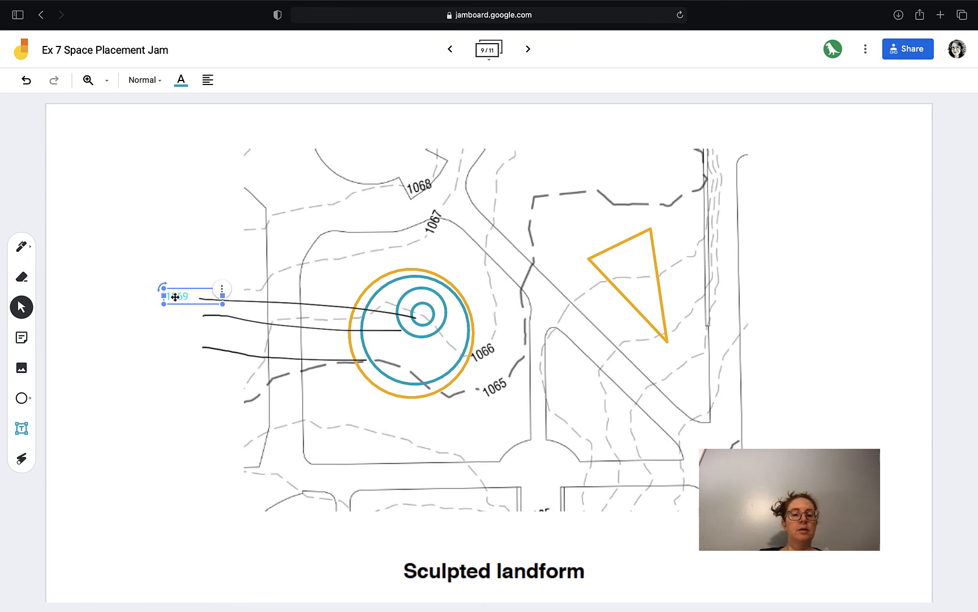
- Duplicate the 1069 label twice and place the copies at the ends of the middle and lowest leader lines
{"action": "left_click", "coordinate": [222, 290]}
{"action": "left_click", "coordinate": [255, 312]}
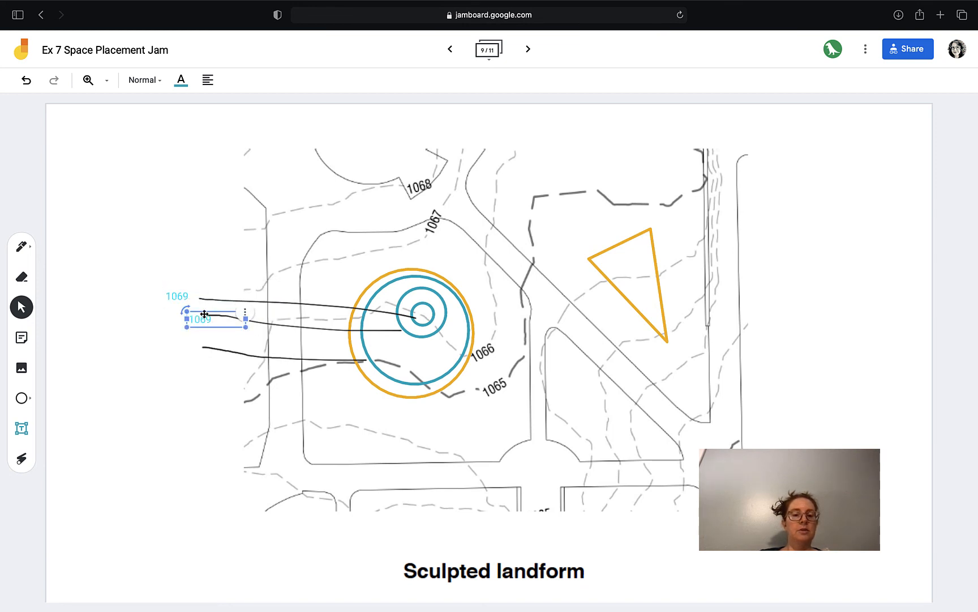
{"action": "left_click_drag", "start_coordinate": [203, 314], "coordinate": [184, 311]}
{"action": "left_click", "coordinate": [224, 308]}
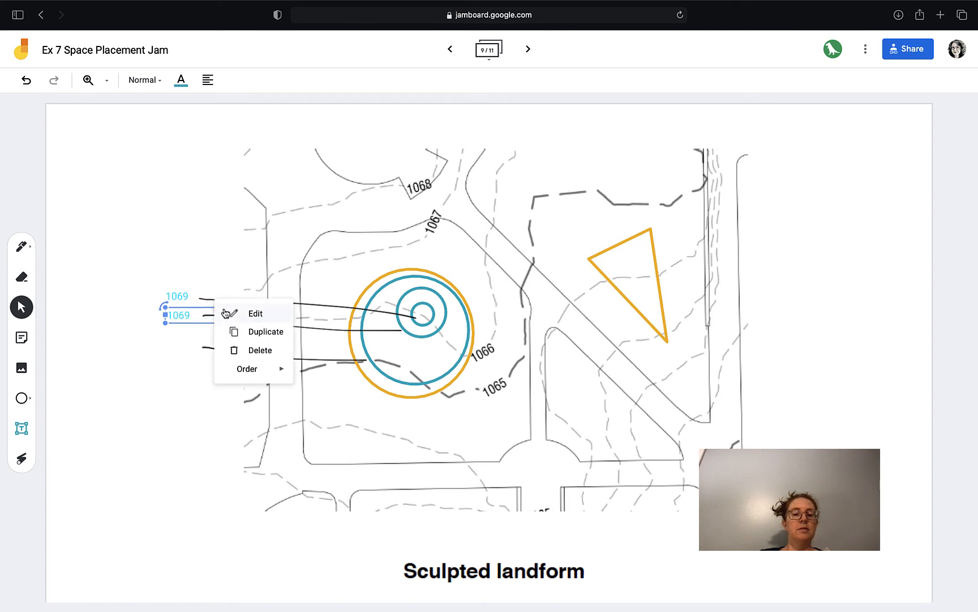
{"action": "left_click", "coordinate": [249, 331]}
{"action": "left_click_drag", "start_coordinate": [206, 331], "coordinate": [188, 344]}
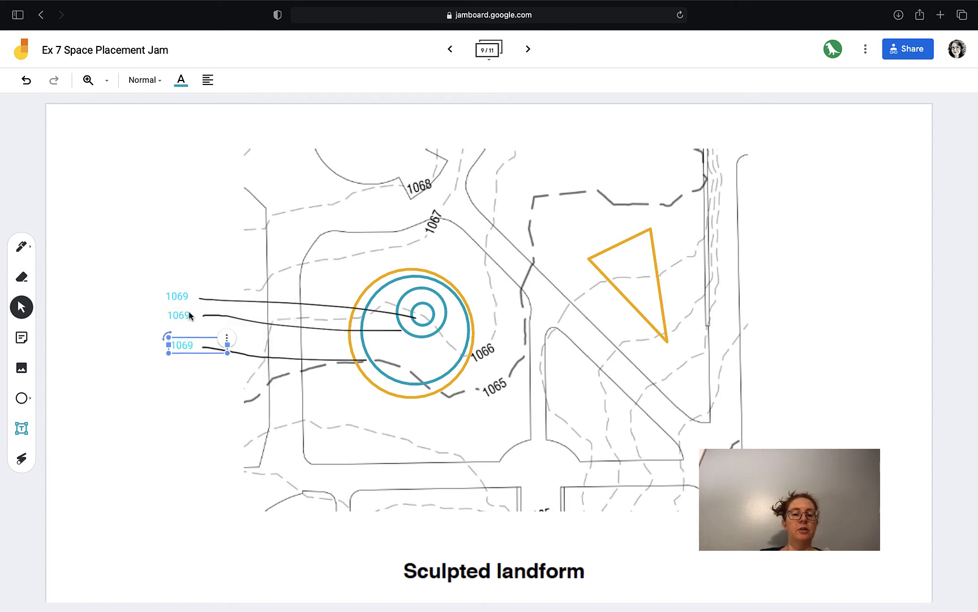
- Change the middle leader line's label to 1068
{"action": "double_click", "coordinate": [188, 316]}
{"action": "key", "text": "BackSpace"}
{"action": "type", "text": "8"}
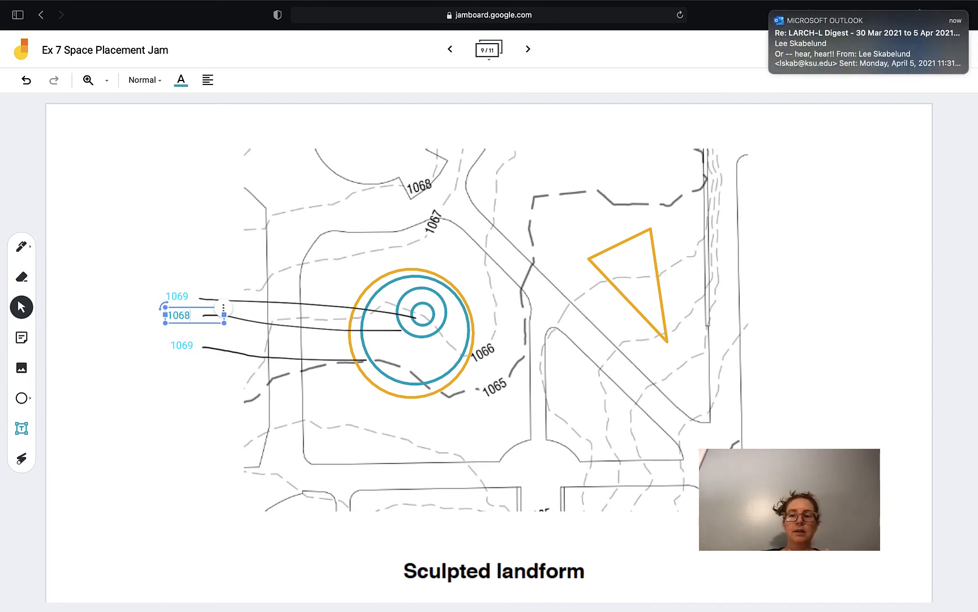
{"action": "left_click", "coordinate": [179, 368]}
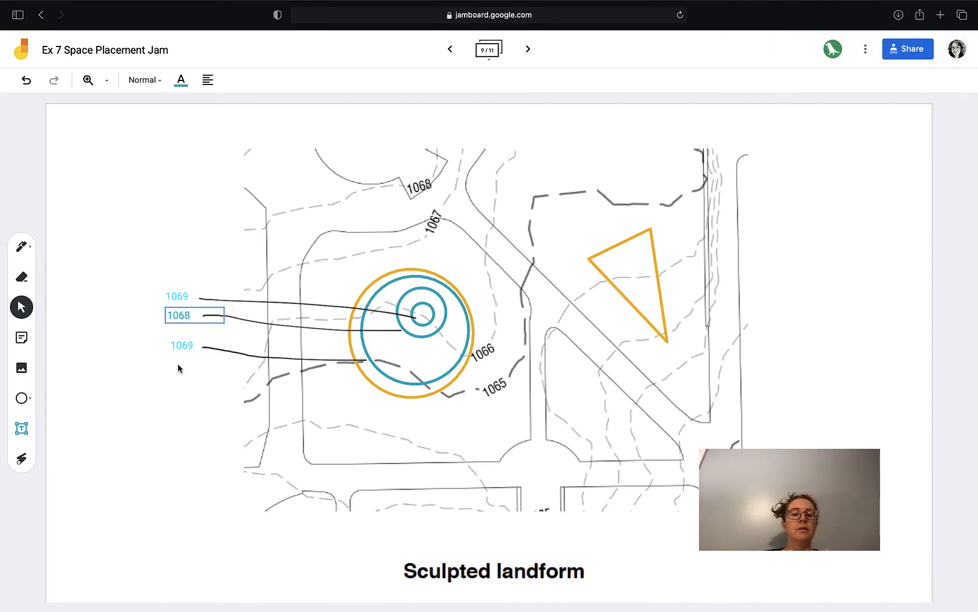
- Change the lowest leader line's label to 1067
{"action": "double_click", "coordinate": [184, 347]}
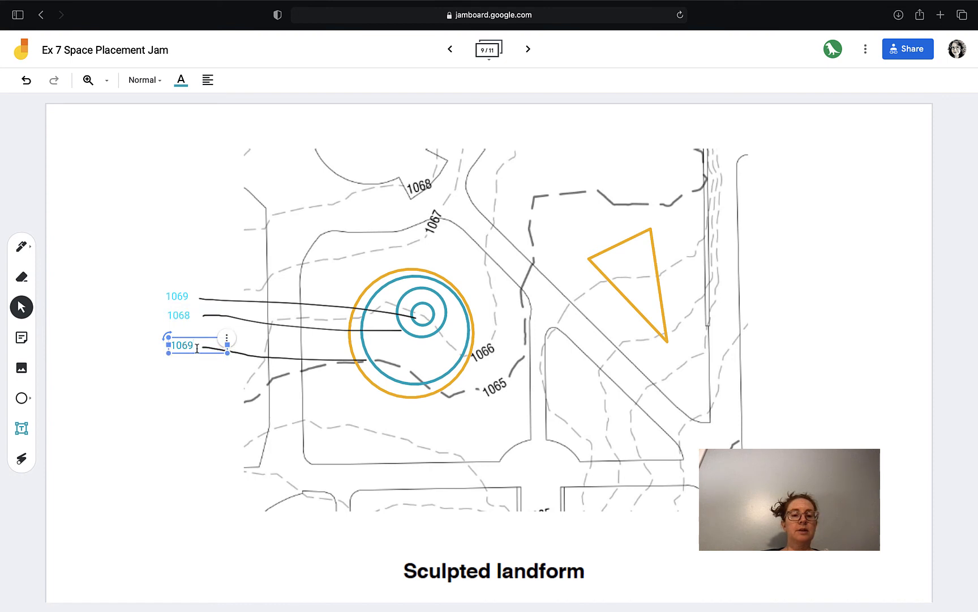
{"action": "key", "text": "BackSpace"}
{"action": "type", "text": "7"}
{"action": "left_click", "coordinate": [183, 374]}
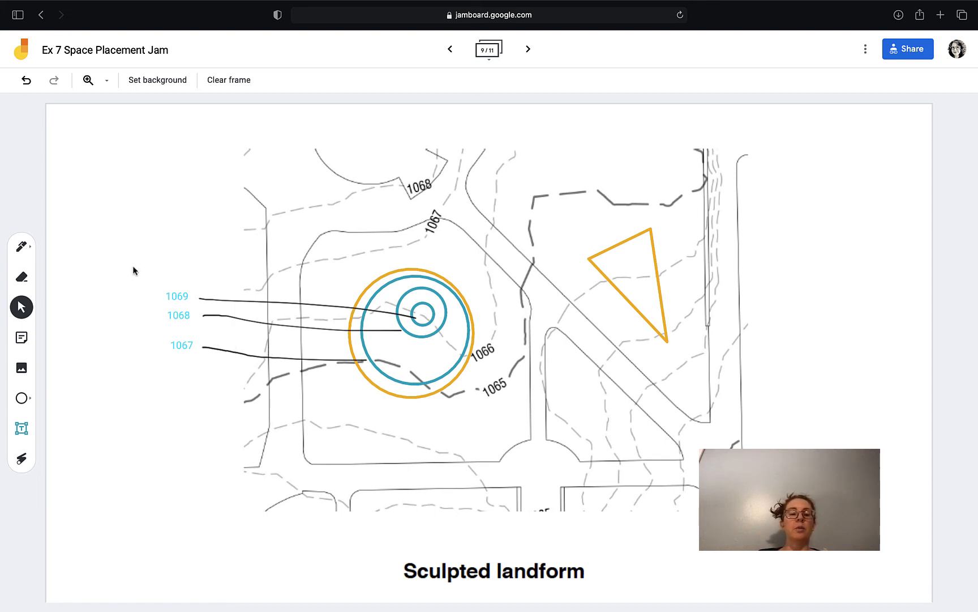
- Erase the outer portions of the three black leader lines, leaving only short stubs at the circles
{"action": "left_click", "coordinate": [20, 278]}
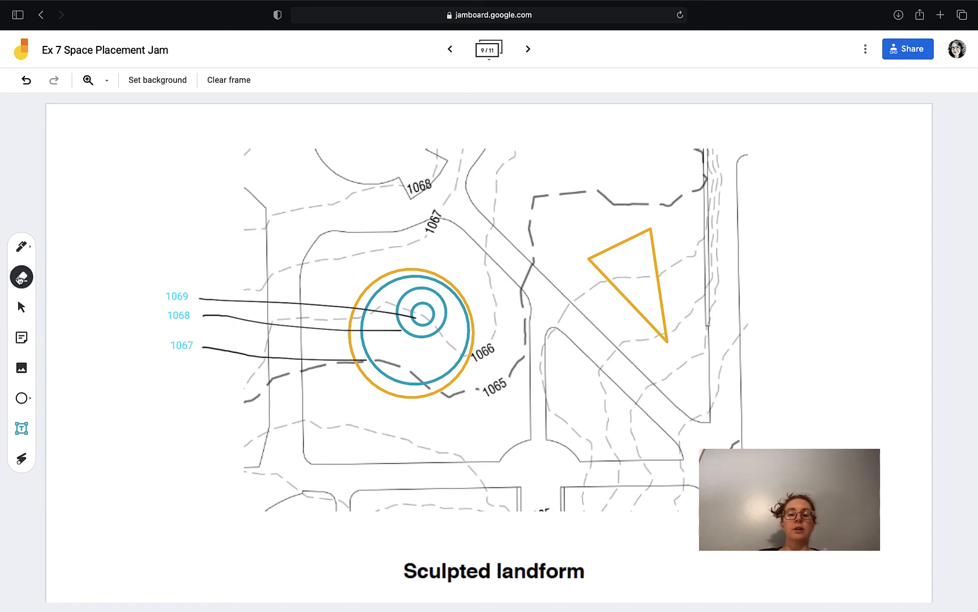
{"action": "left_click_drag", "start_coordinate": [214, 298], "coordinate": [342, 302]}
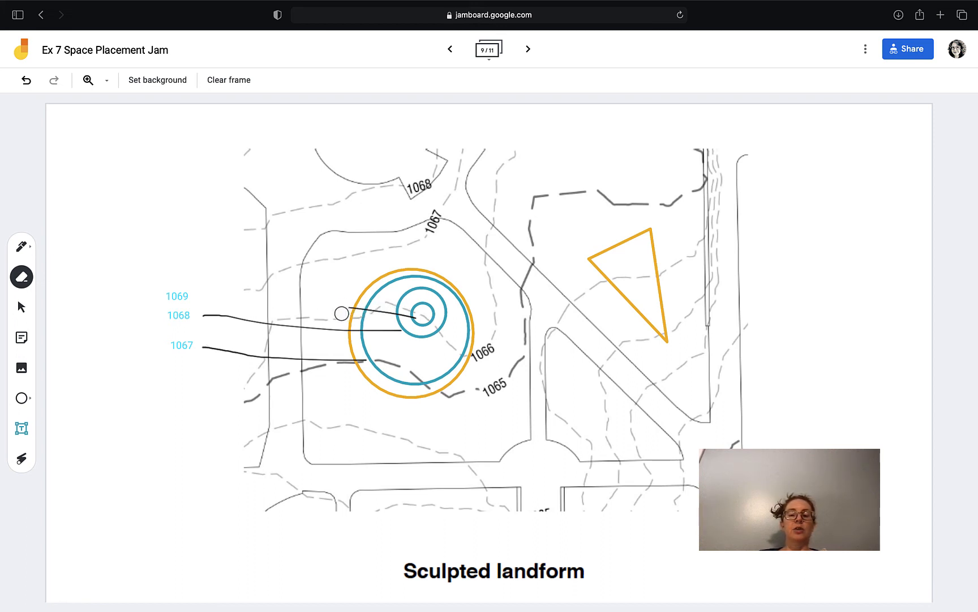
{"action": "mouse_move", "coordinate": [198, 315]}
{"action": "left_mouse_down"}
{"action": "mouse_move", "coordinate": [328, 330]}
{"action": "mouse_move", "coordinate": [244, 319]}
{"action": "mouse_move", "coordinate": [248, 355]}
{"action": "mouse_move", "coordinate": [336, 360]}
{"action": "left_mouse_up"}
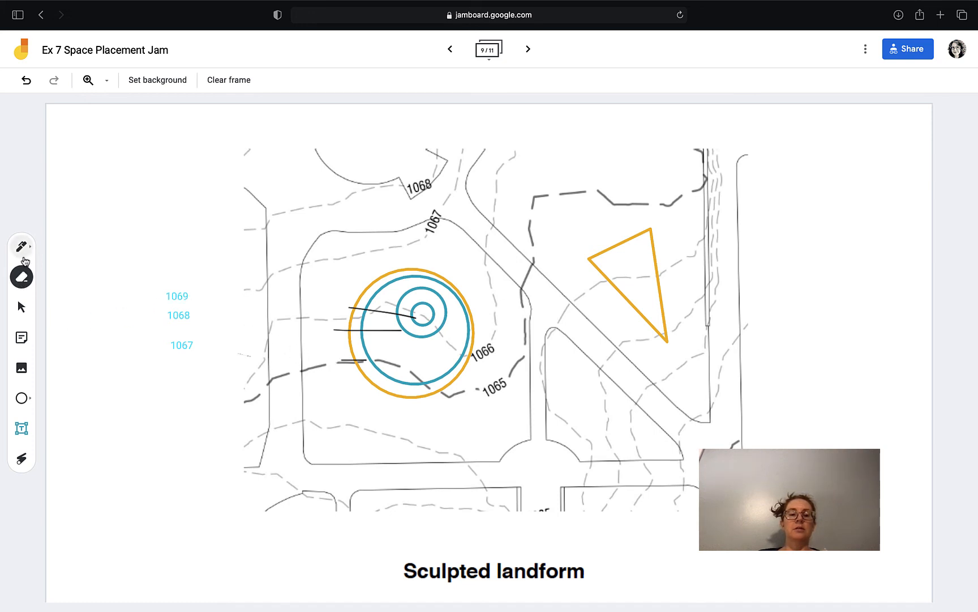
- Switch to the pen and set its colour to blue for drawing beside the landform circles
{"action": "left_click", "coordinate": [24, 246]}
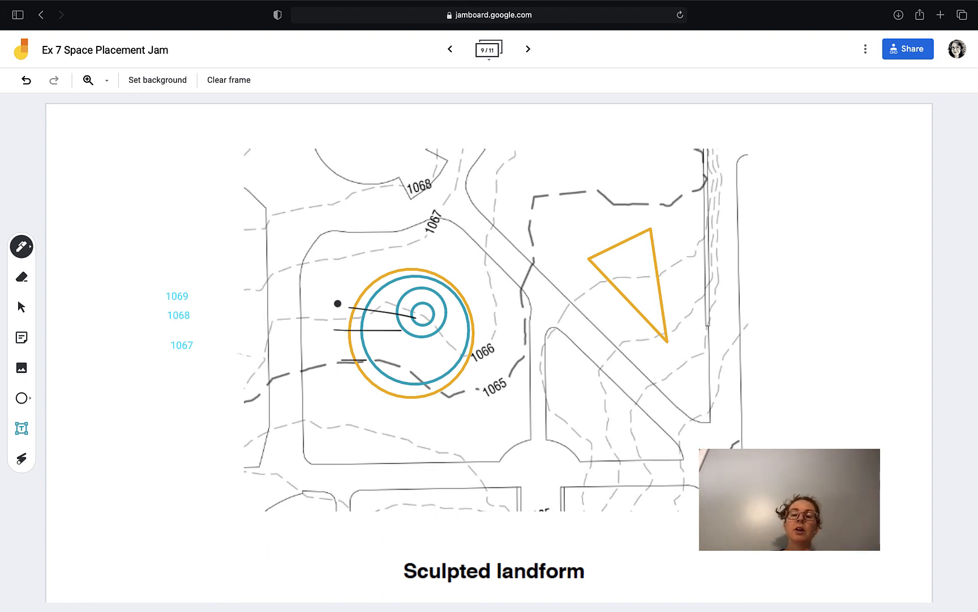
{"action": "left_click", "coordinate": [24, 249]}
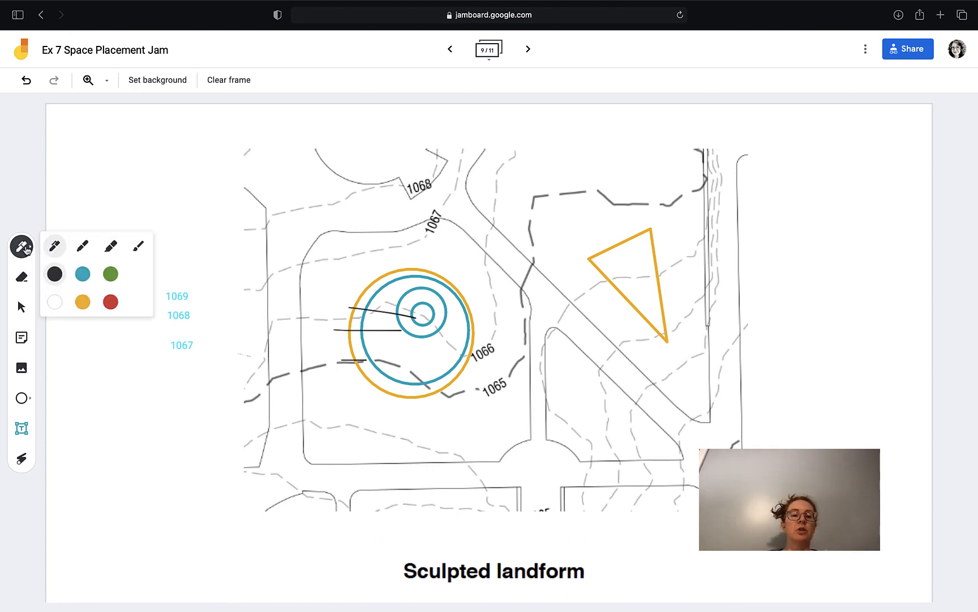
{"action": "left_click", "coordinate": [83, 274]}
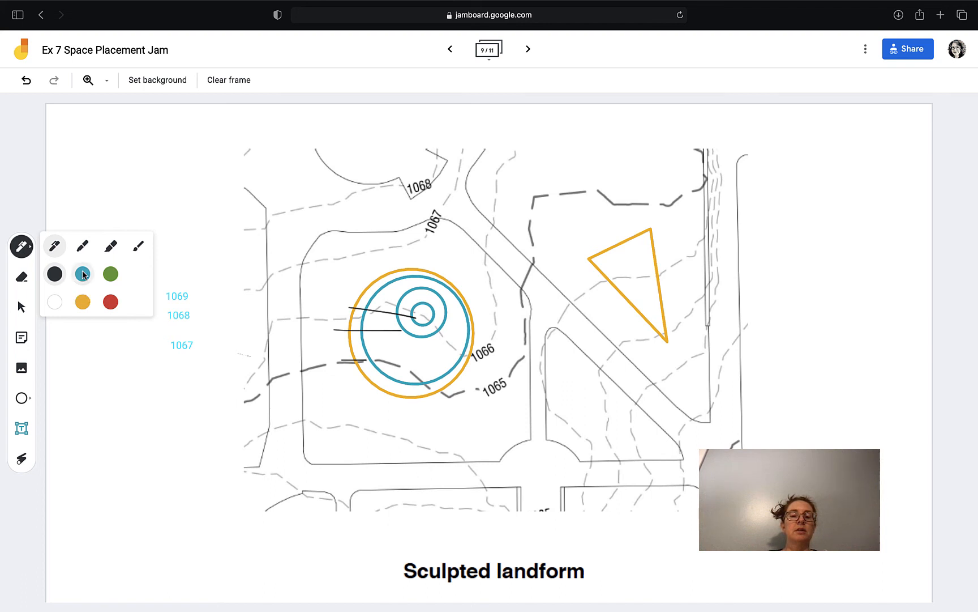
{"action": "left_click", "coordinate": [26, 250]}
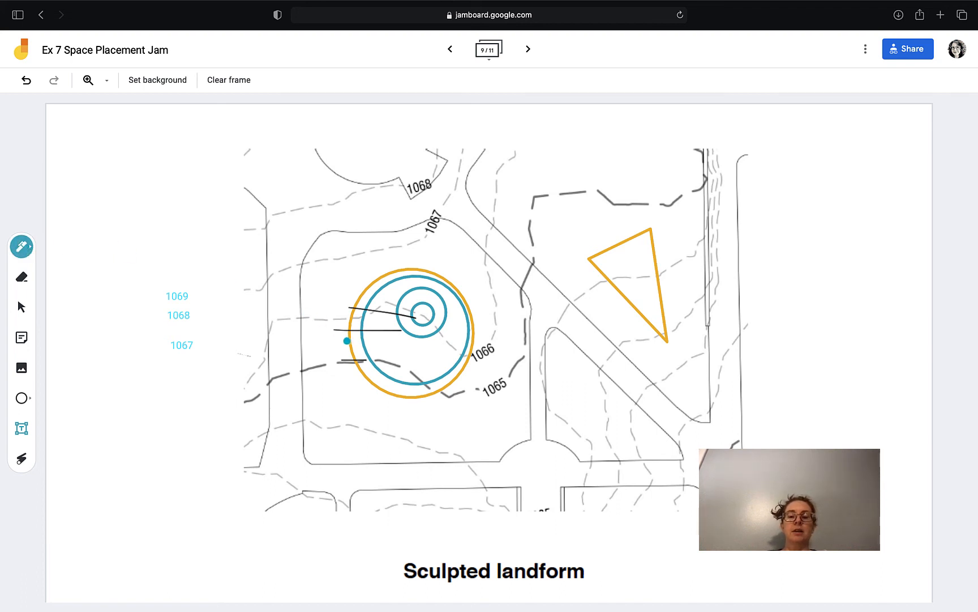